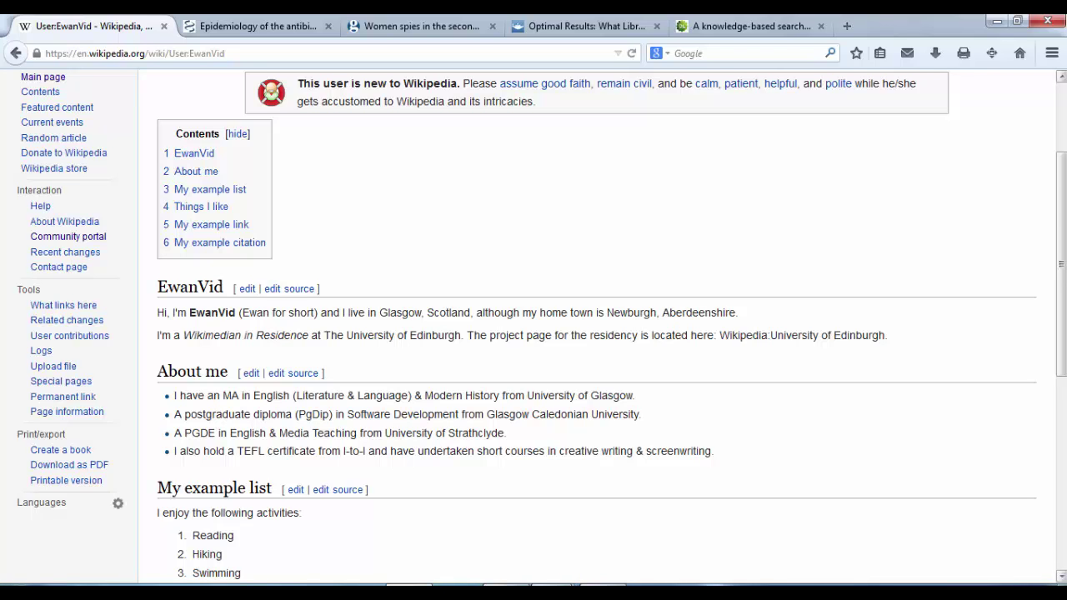
- Scroll through the User:EwanVid page's example list, link and citation sections, then back up
scroll(583, 334, "down", 1)
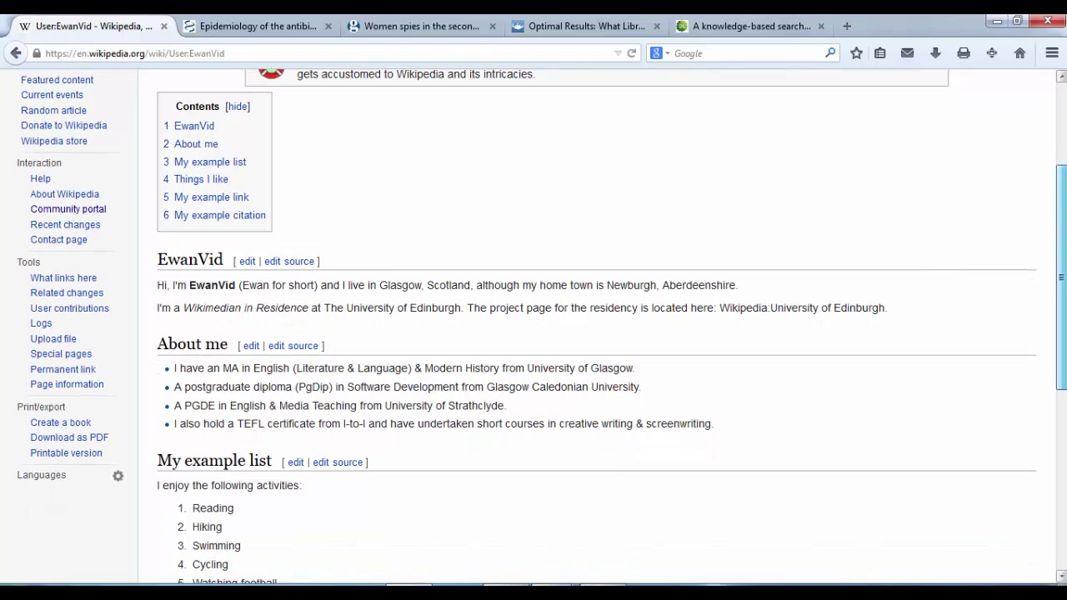
scroll(542, 334, "down", 3)
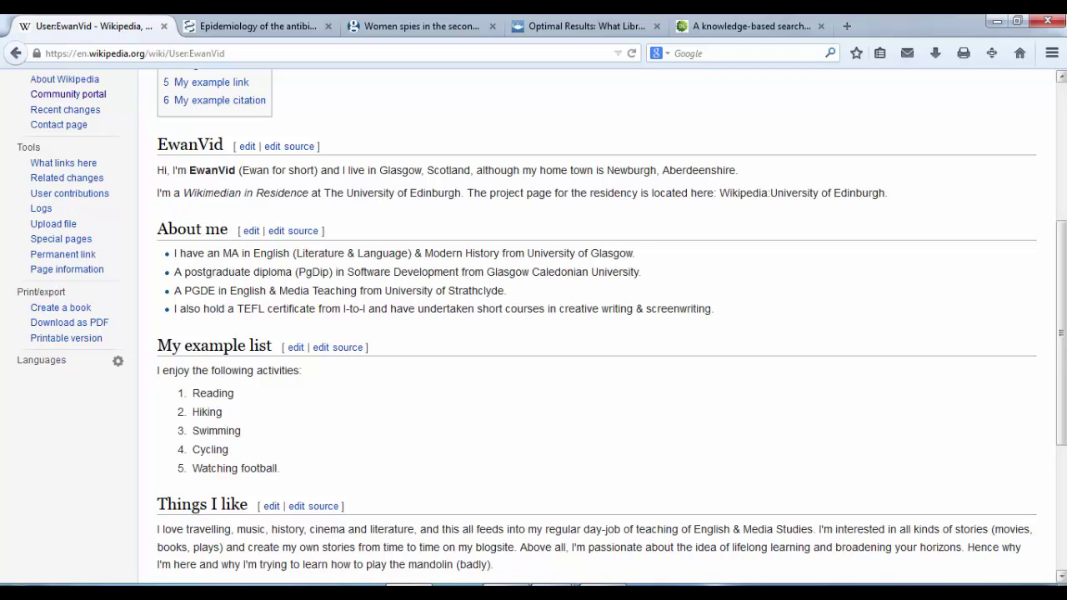
scroll(596, 334, "down", 4)
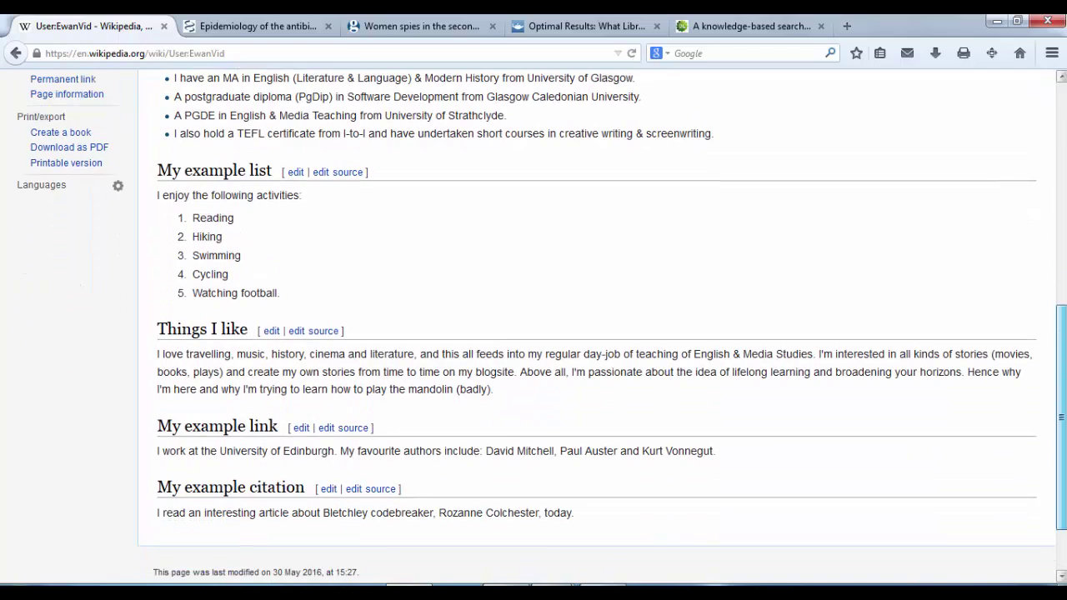
scroll(730, 146, "up", 8)
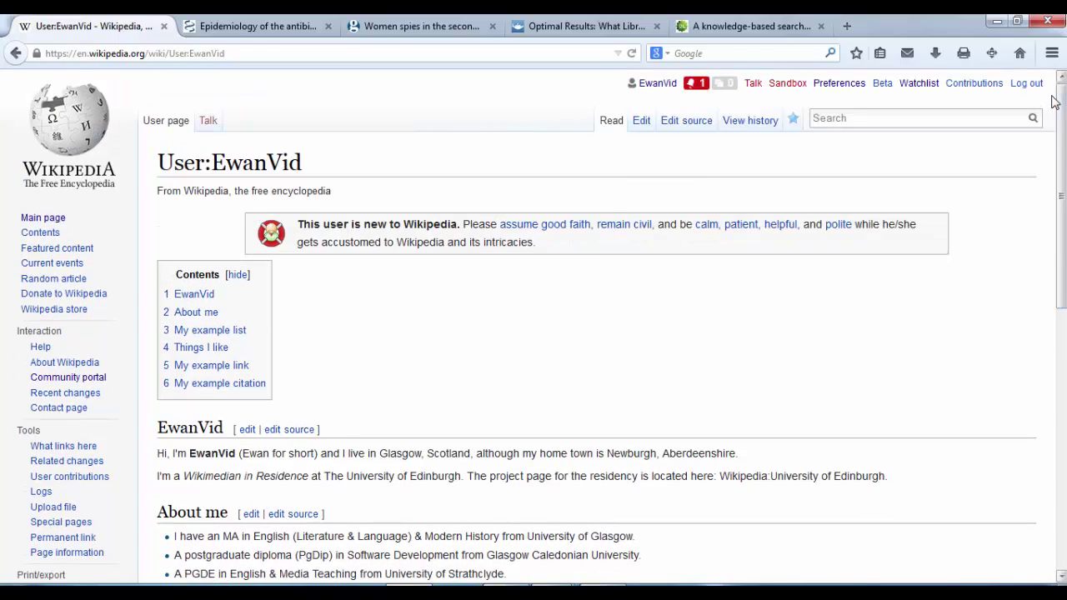
- Open the User:EwanVid page in VisualEditor
left_click(640, 124)
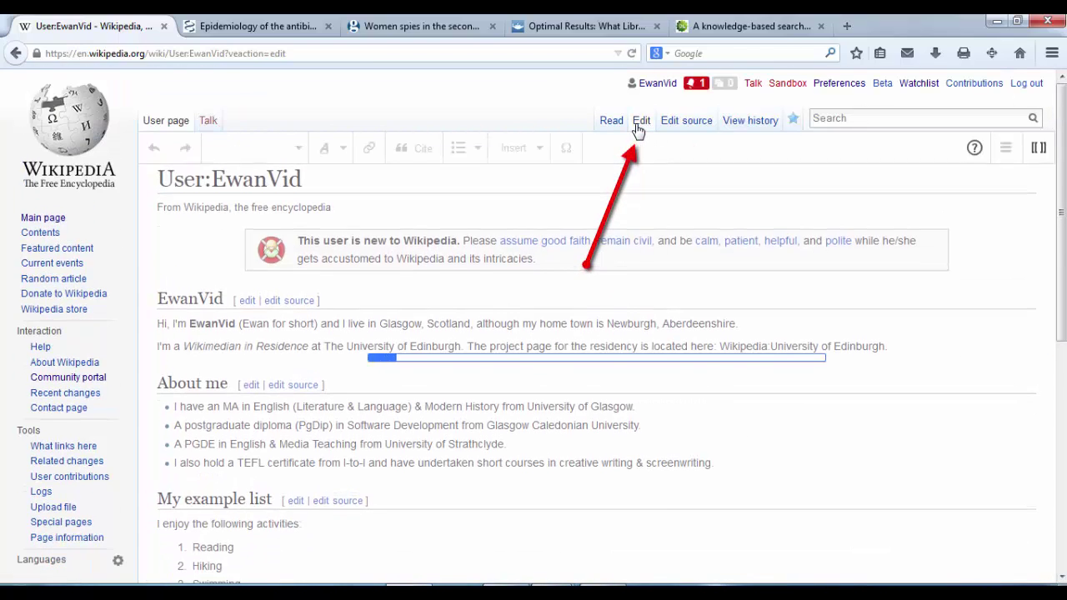
scroll(638, 131, "down", 3)
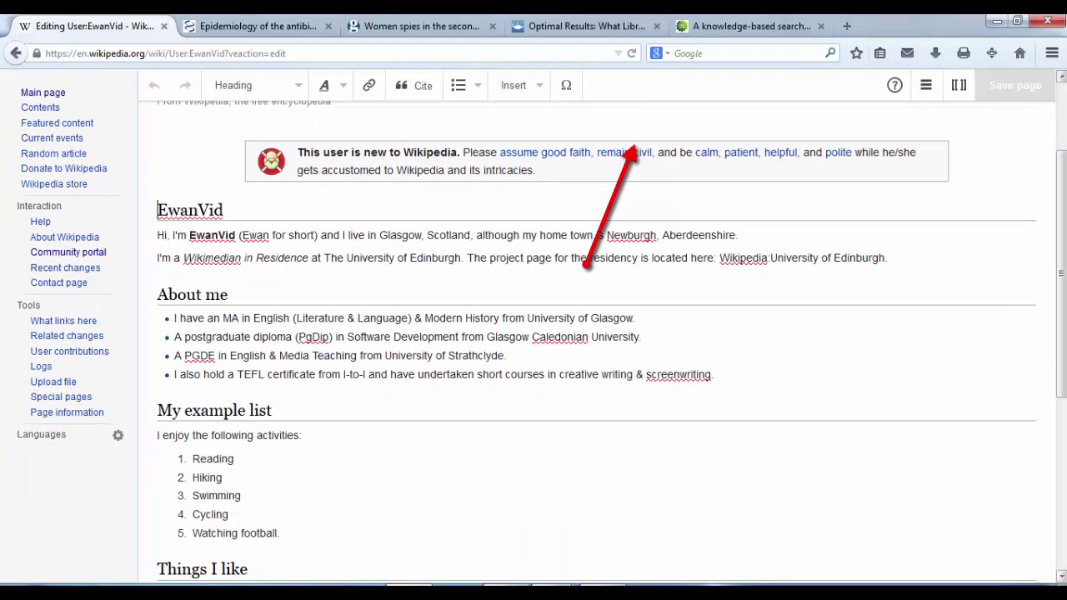
scroll(584, 334, "up", 1)
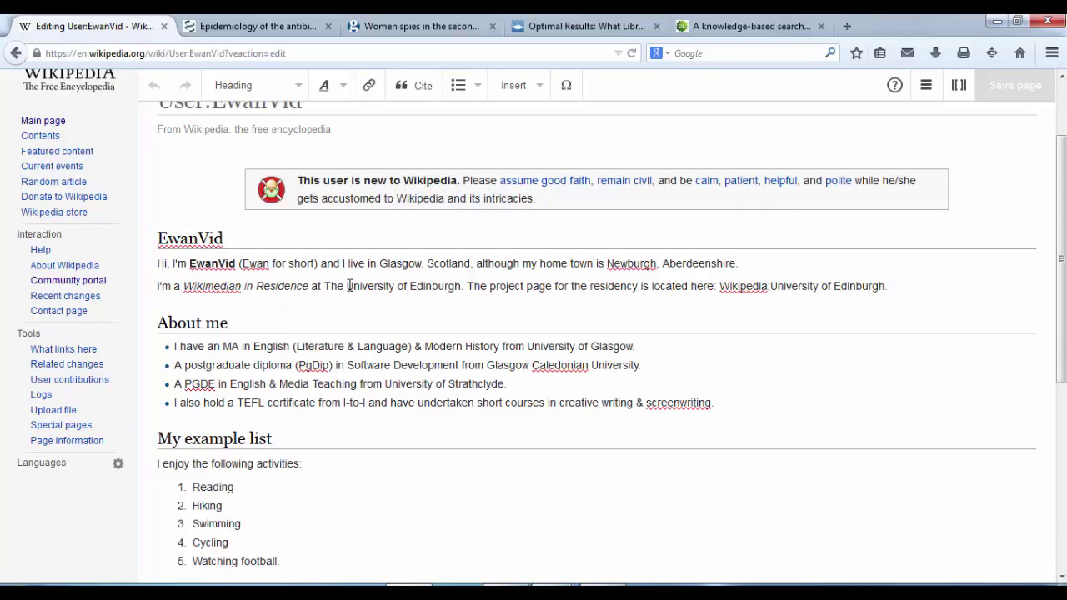
- Select the phrase 'University of Edinburgh' in the introduction sentence
left_click_drag(347, 286, 454, 288)
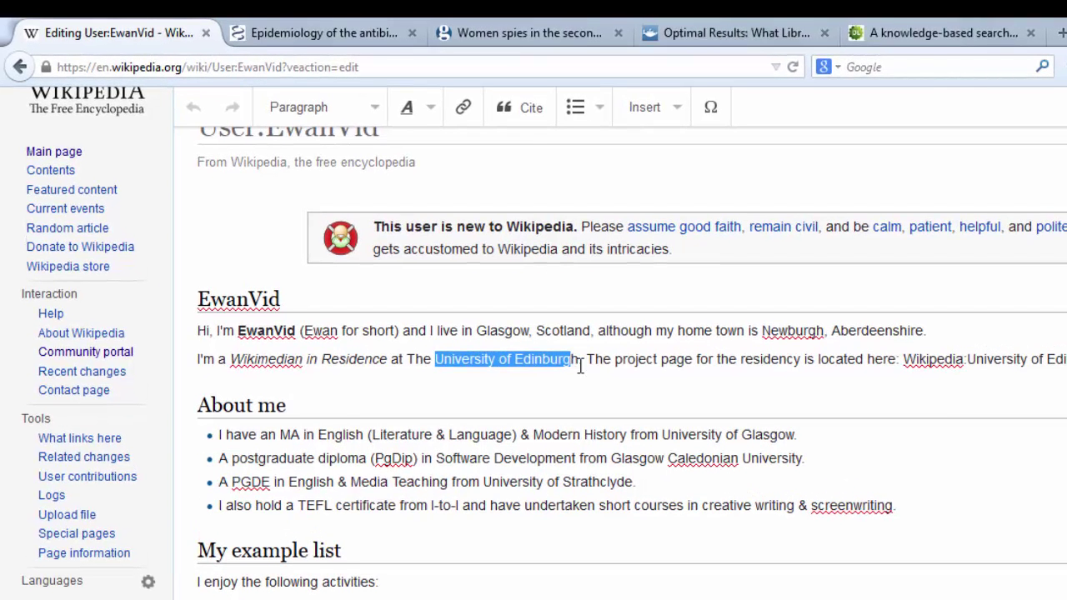
left_click(574, 358)
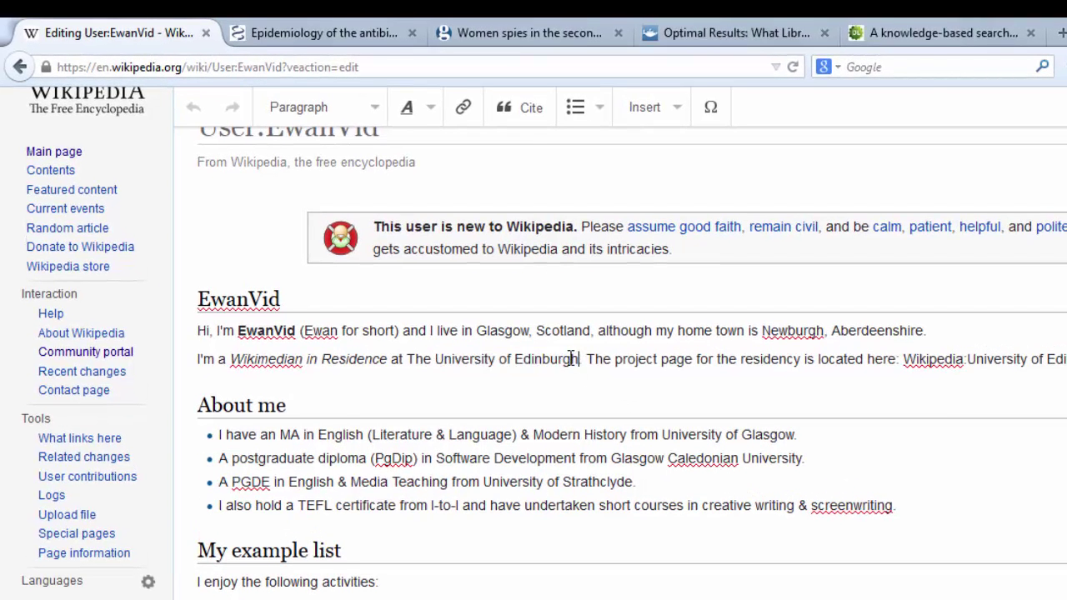
left_click_drag(575, 359, 446, 357)
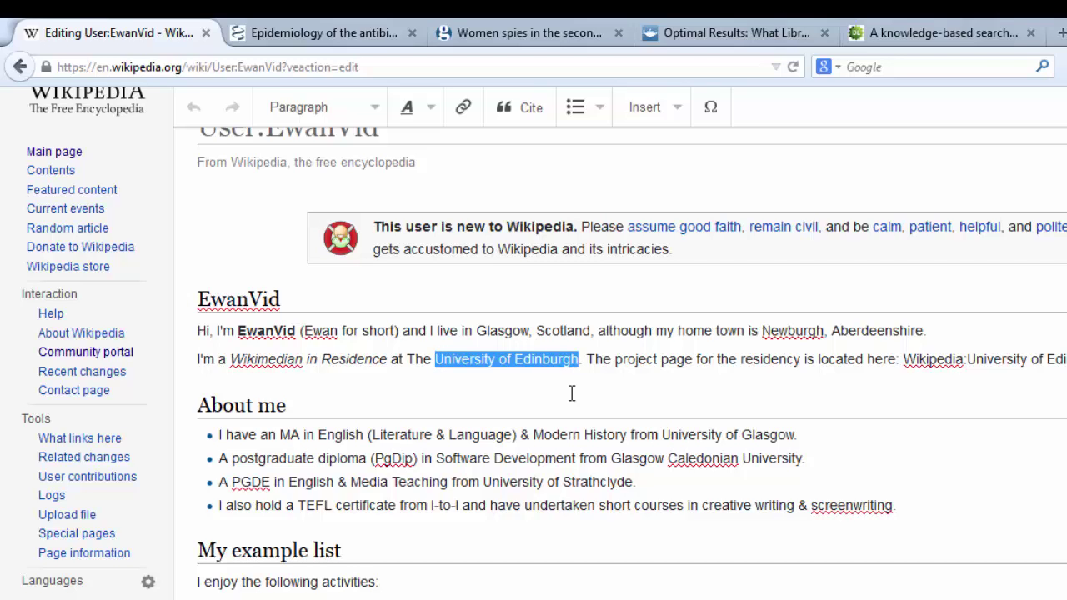
- Link the introduction's 'University of Edinburgh' to the University of Edinburgh article
left_click(463, 117)
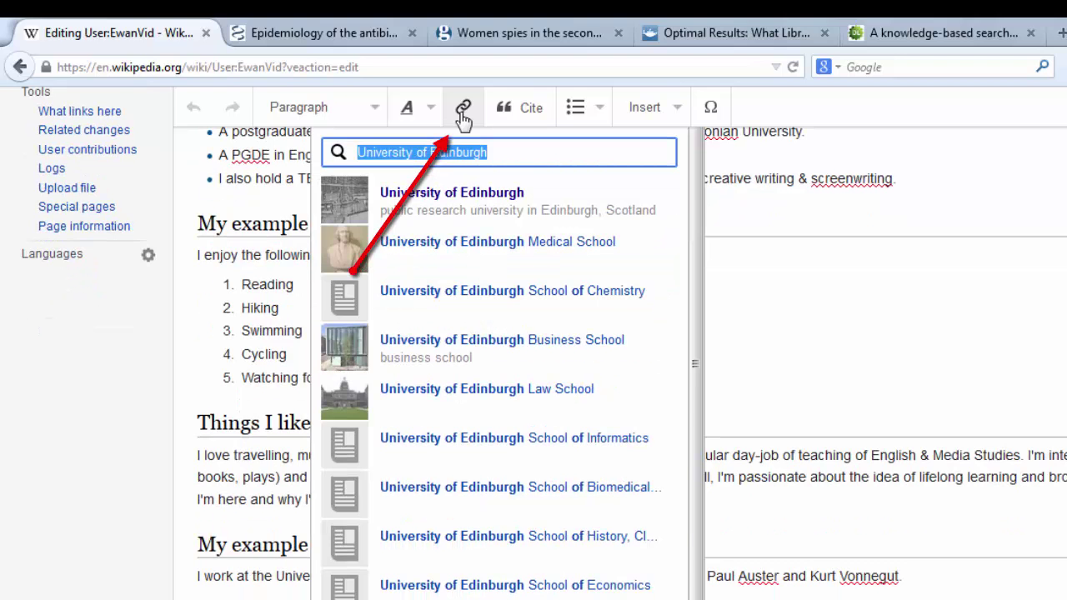
scroll(533, 333, "up", 3)
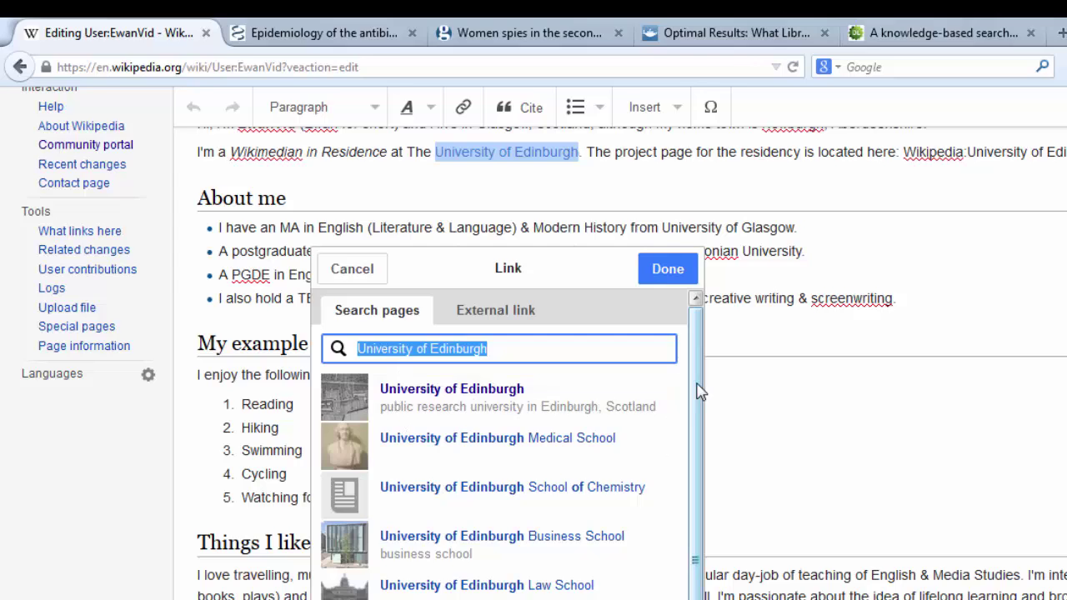
left_click_drag(700, 392, 698, 369)
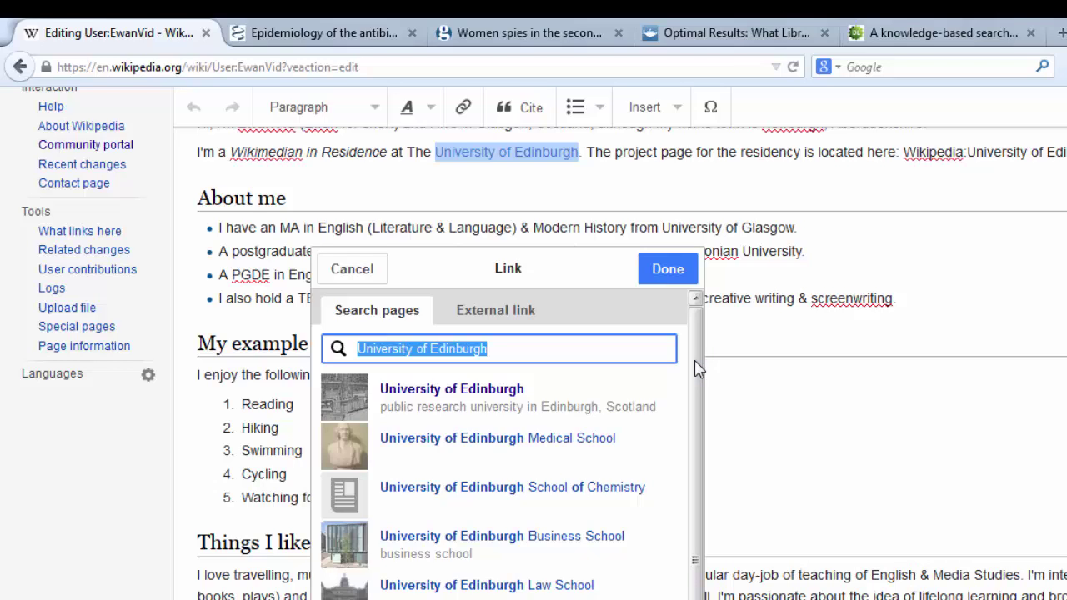
left_click(500, 311)
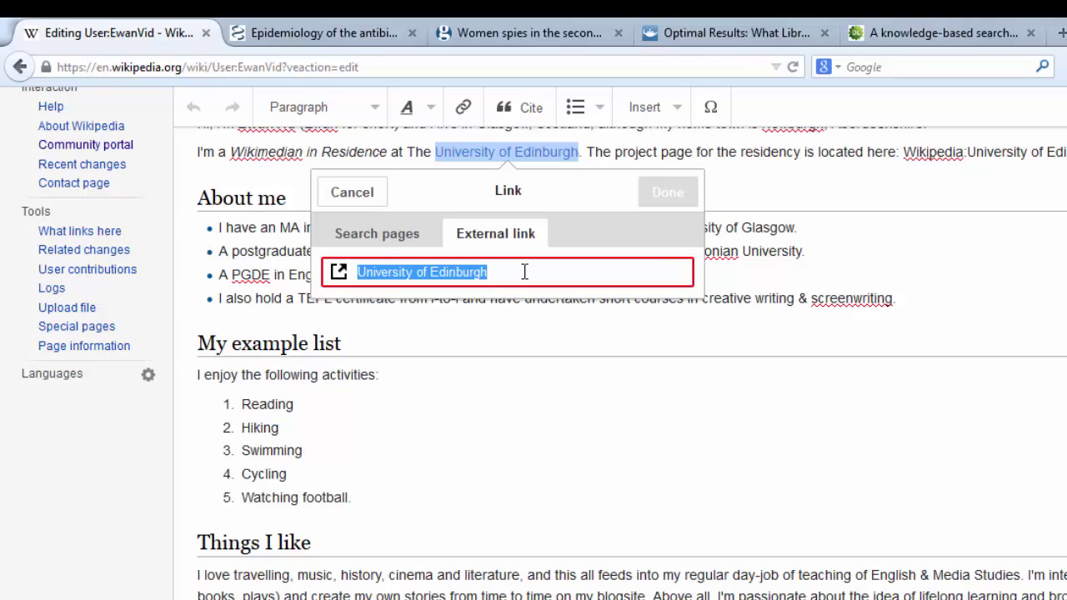
left_click(379, 240)
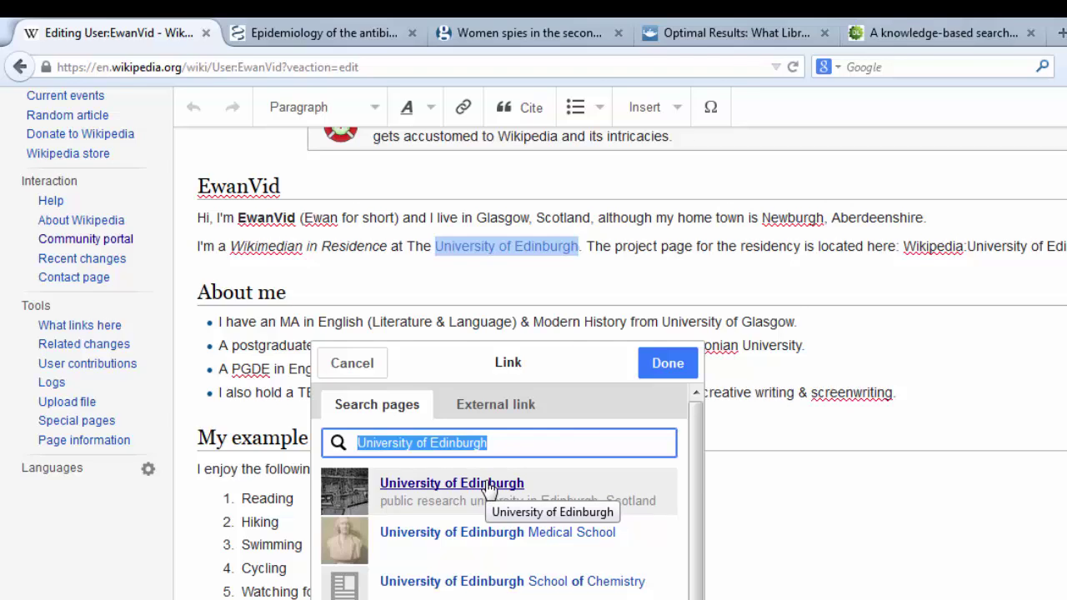
left_click(489, 486)
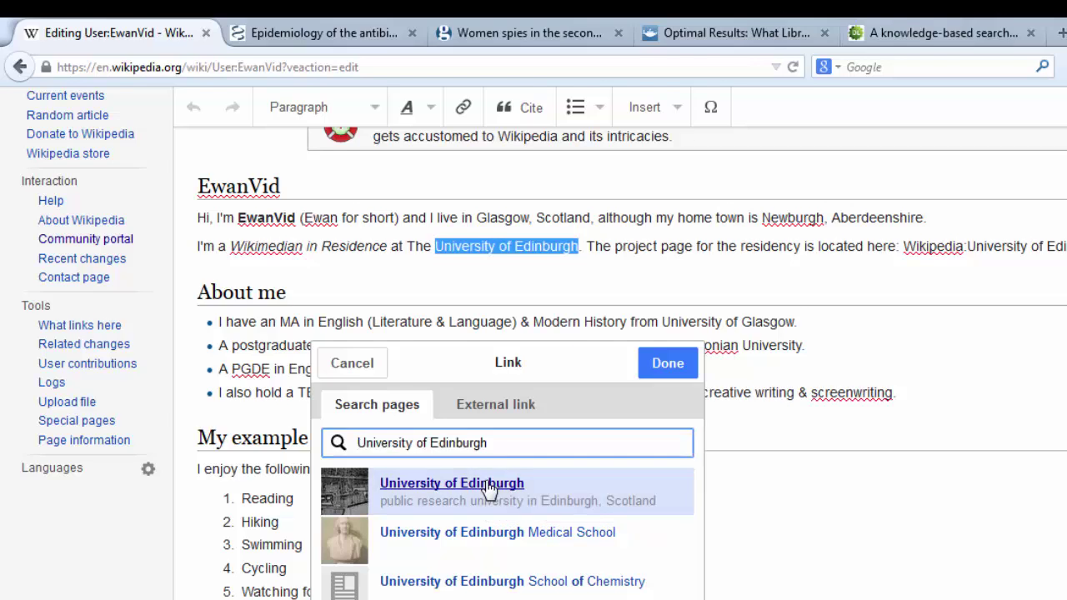
left_click(542, 277)
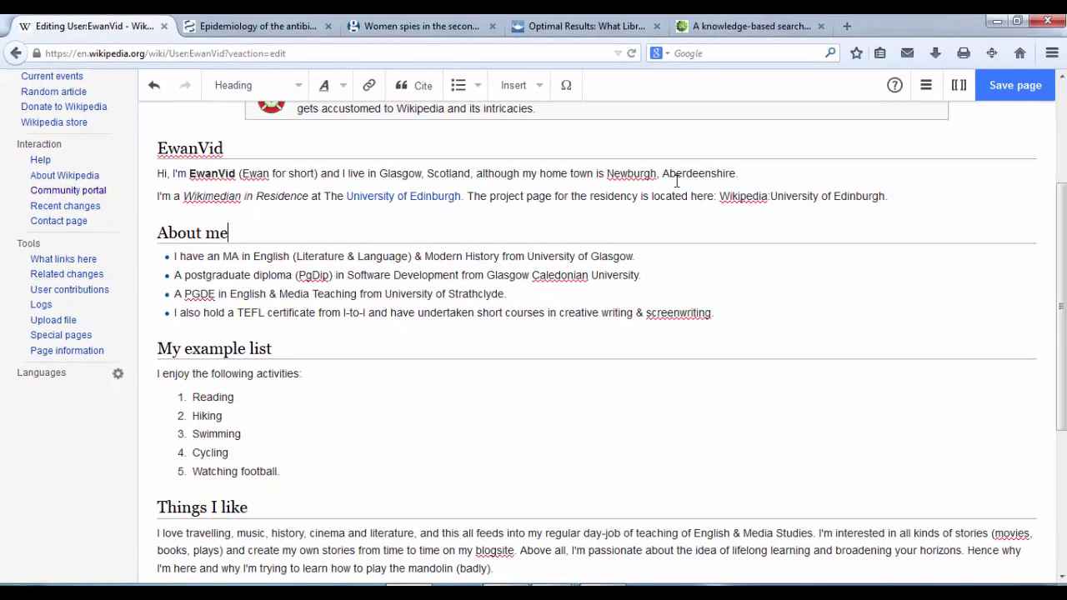
- Link 'Wikipedia:University of Edinburgh' to the Wikipedia:University of Edinburgh project page
left_click(717, 196)
mouse_move(718, 196)
left_mouse_down()
mouse_move(885, 197)
mouse_move(719, 196)
left_mouse_up()
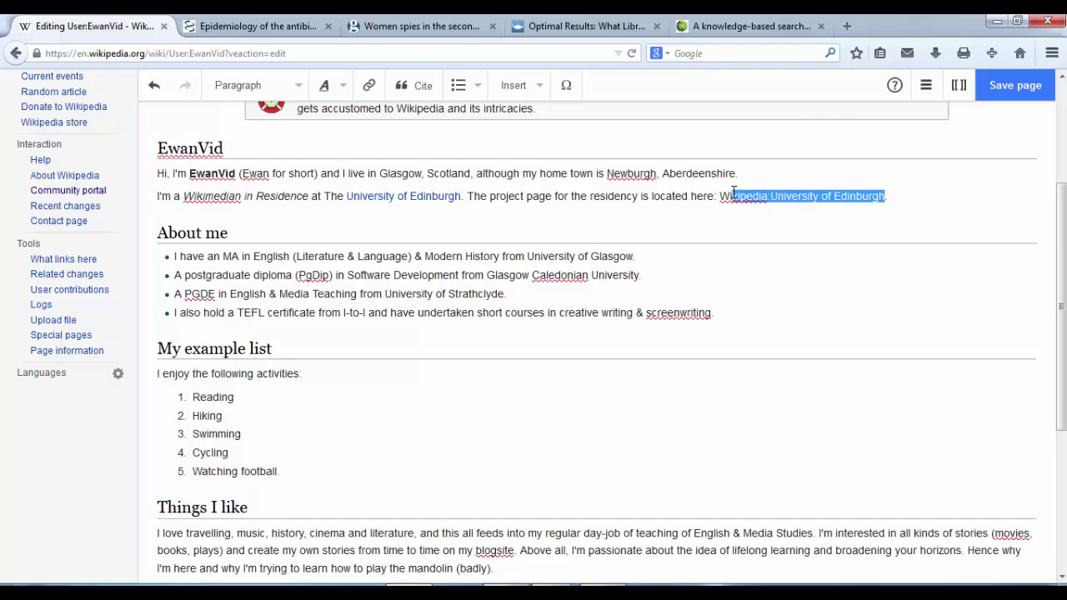
left_click(369, 85)
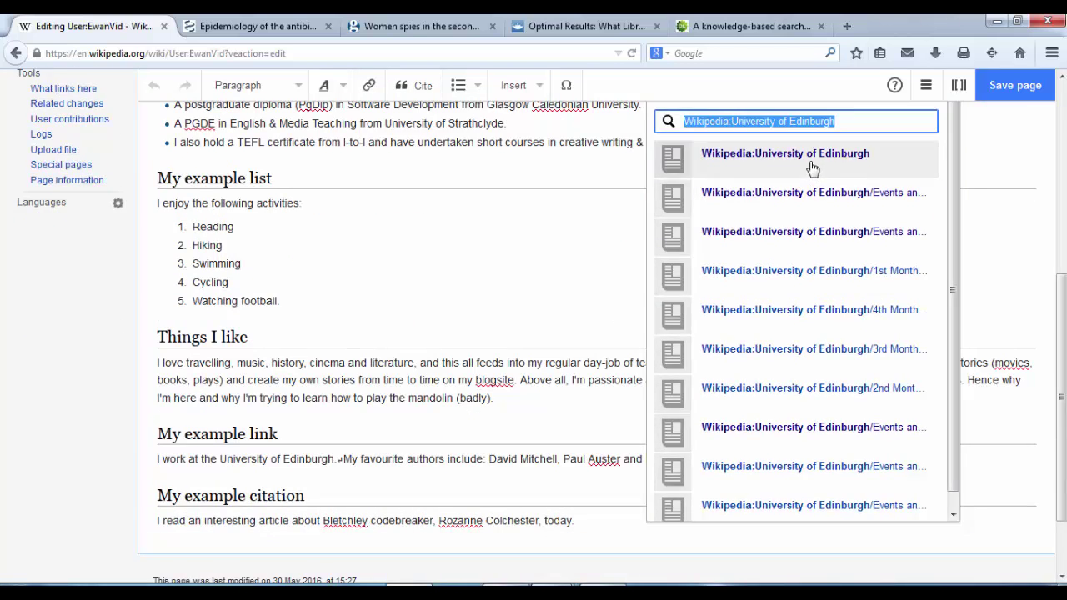
left_click(813, 169)
scroll(584, 400, "down", 3)
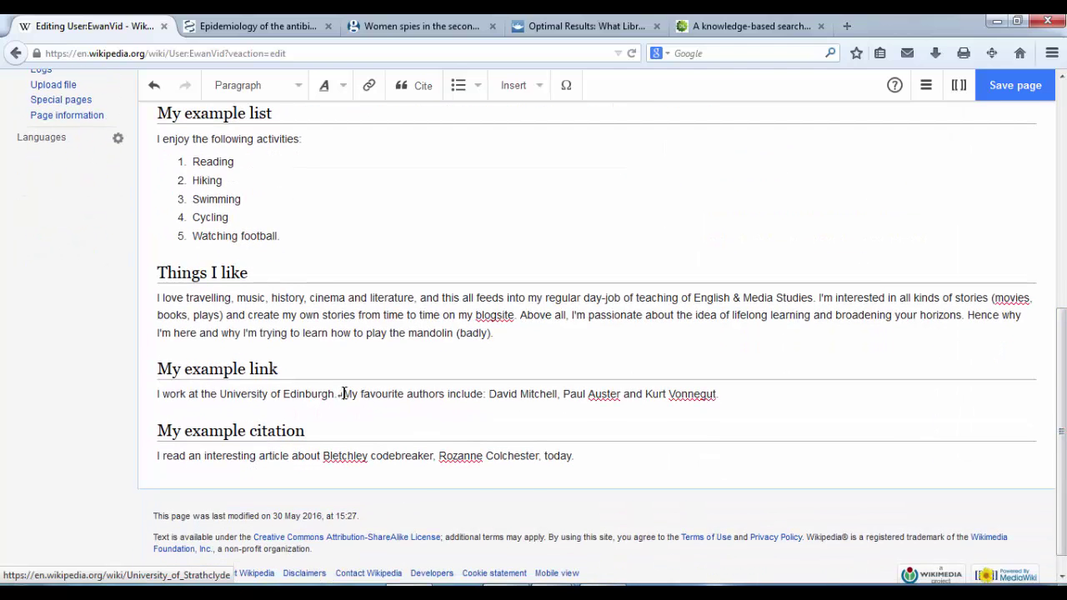
- Split the favourite authors sentence into its own paragraph and link University of Edinburgh
key("Return")
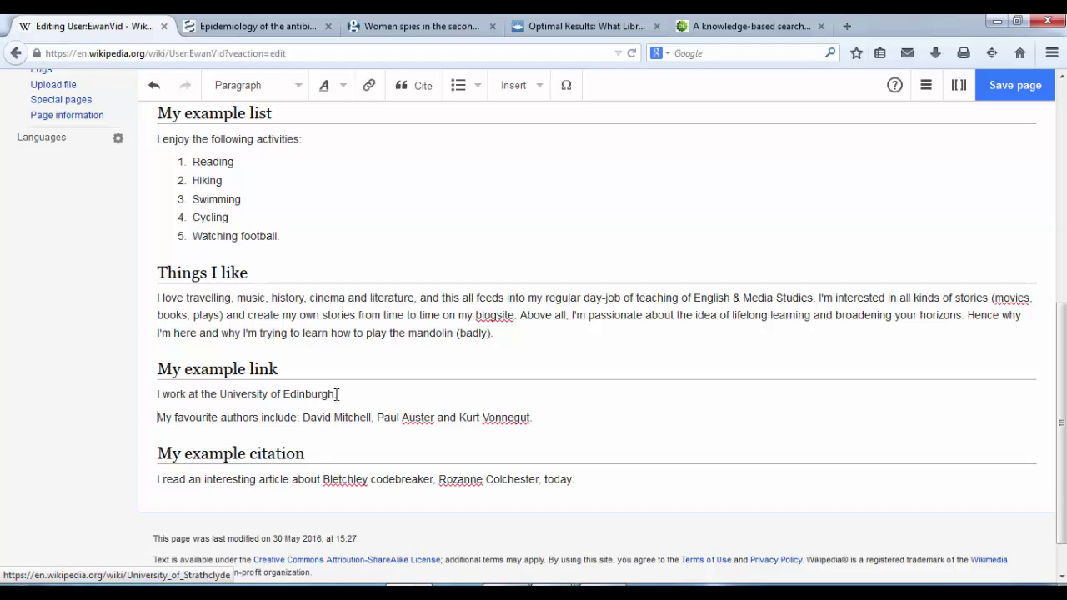
left_click_drag(335, 393, 223, 389)
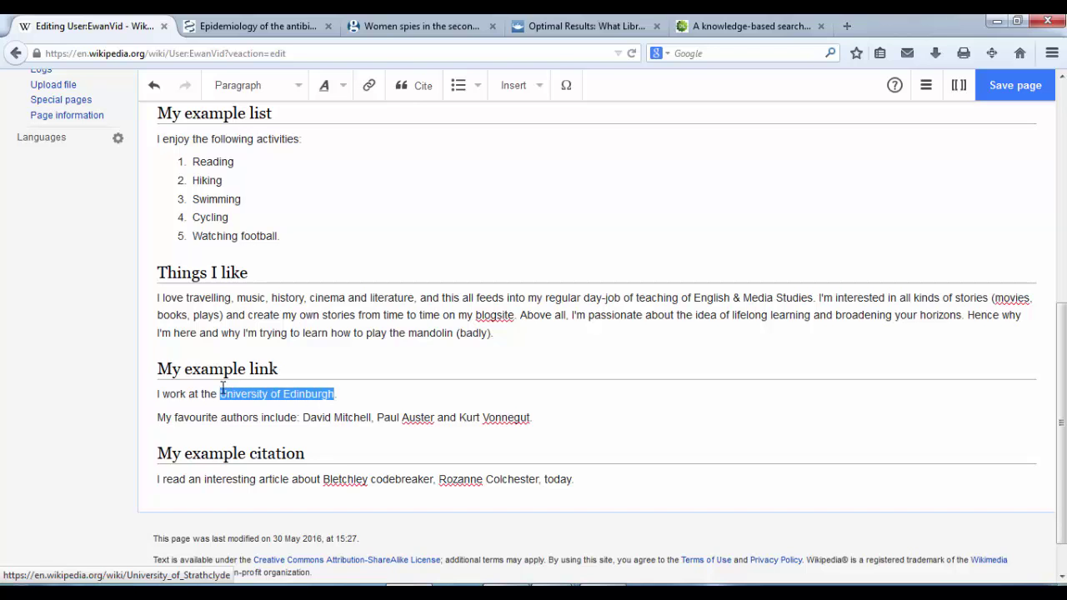
left_click(369, 85)
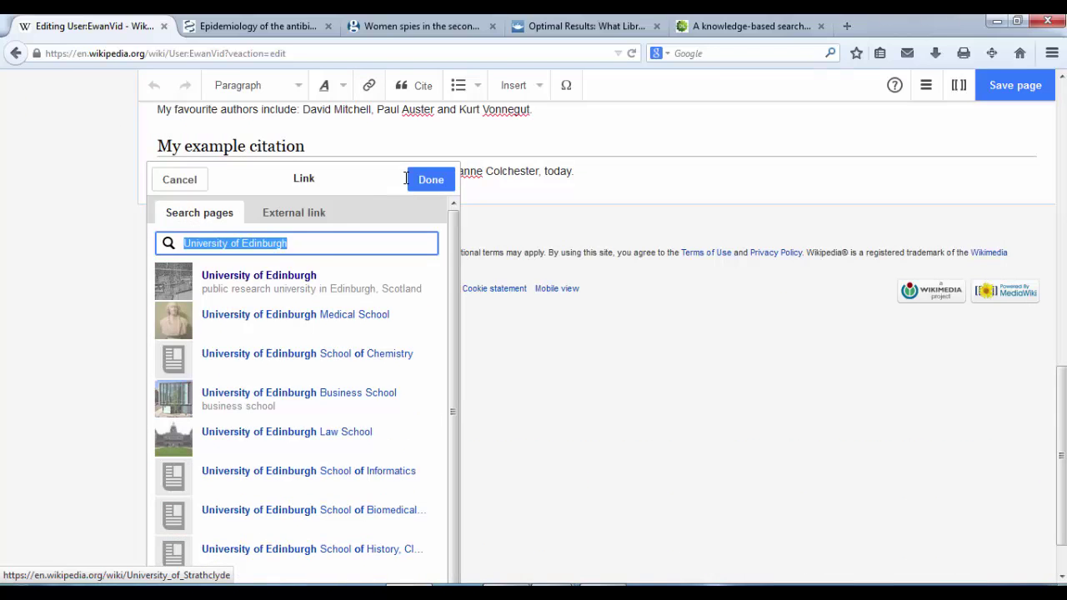
left_click(288, 287)
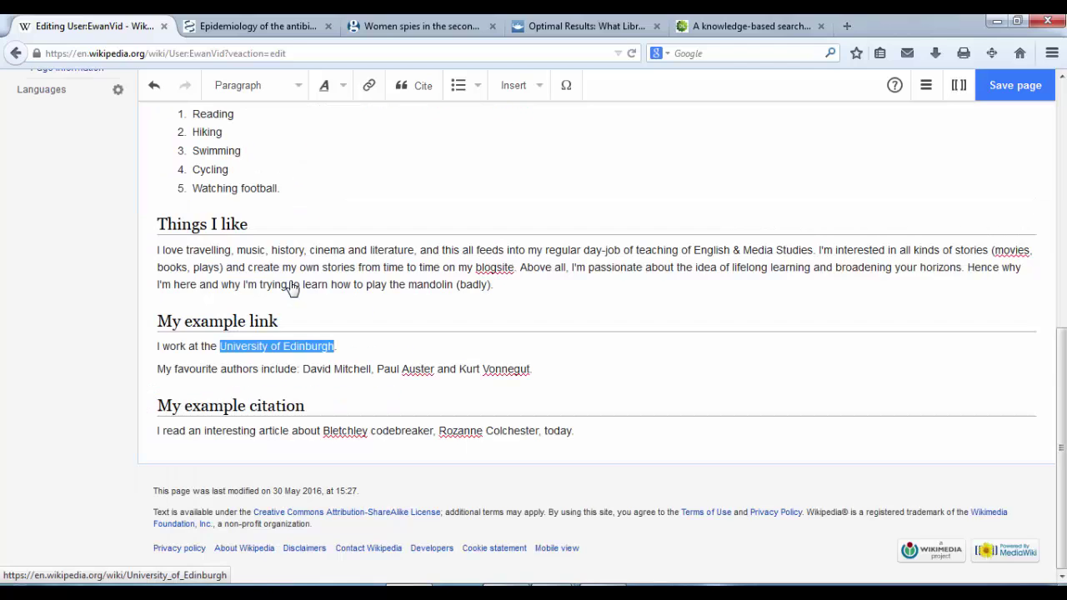
left_click(389, 345)
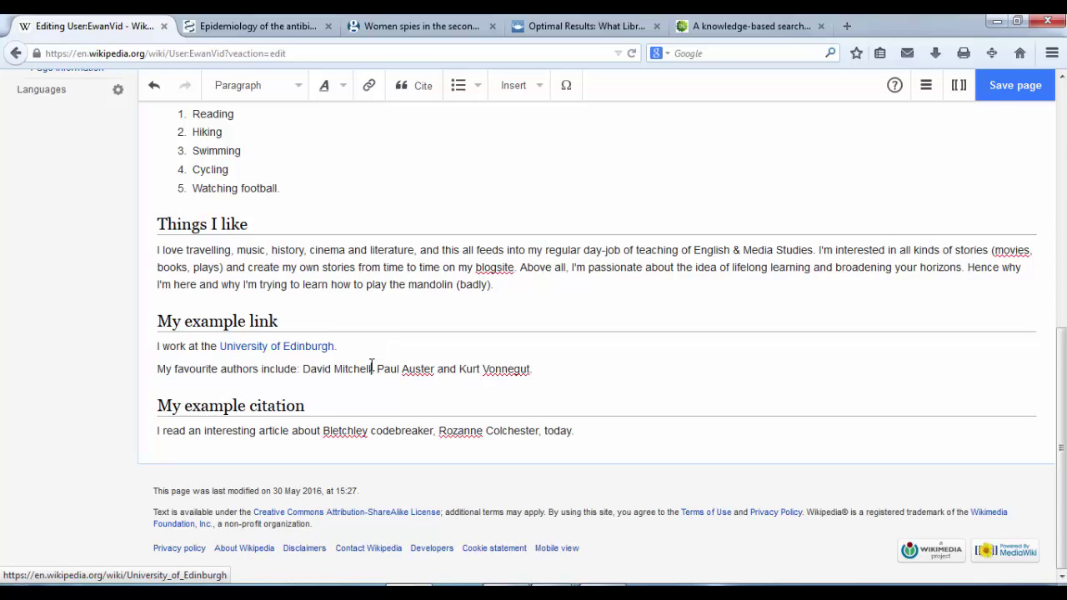
- Link David Mitchell to the David Mitchell (author) article
left_click_drag(372, 368, 303, 367)
left_click(369, 85)
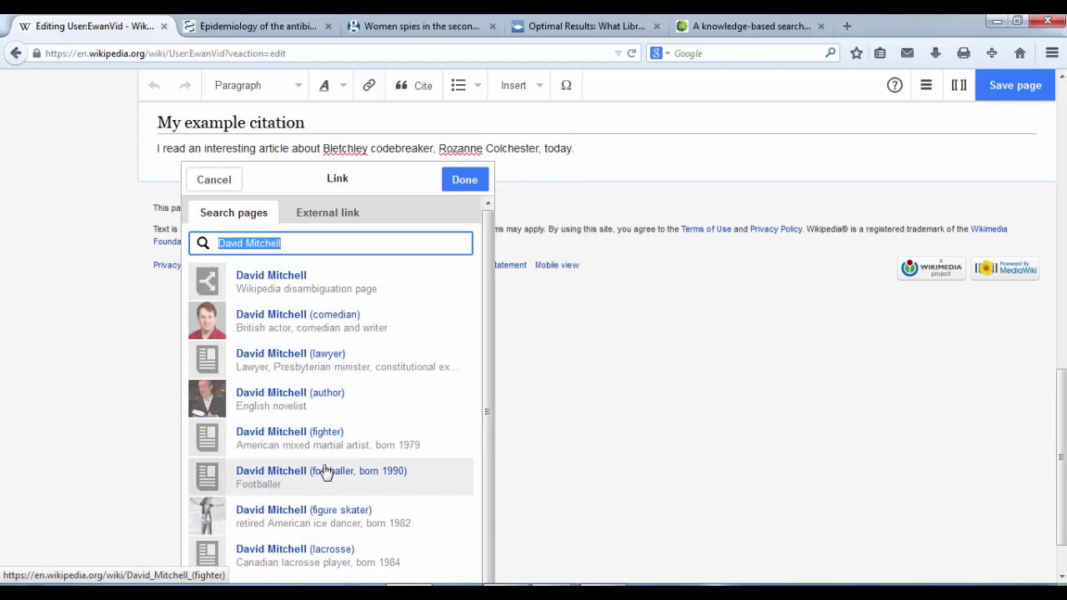
left_click(303, 393)
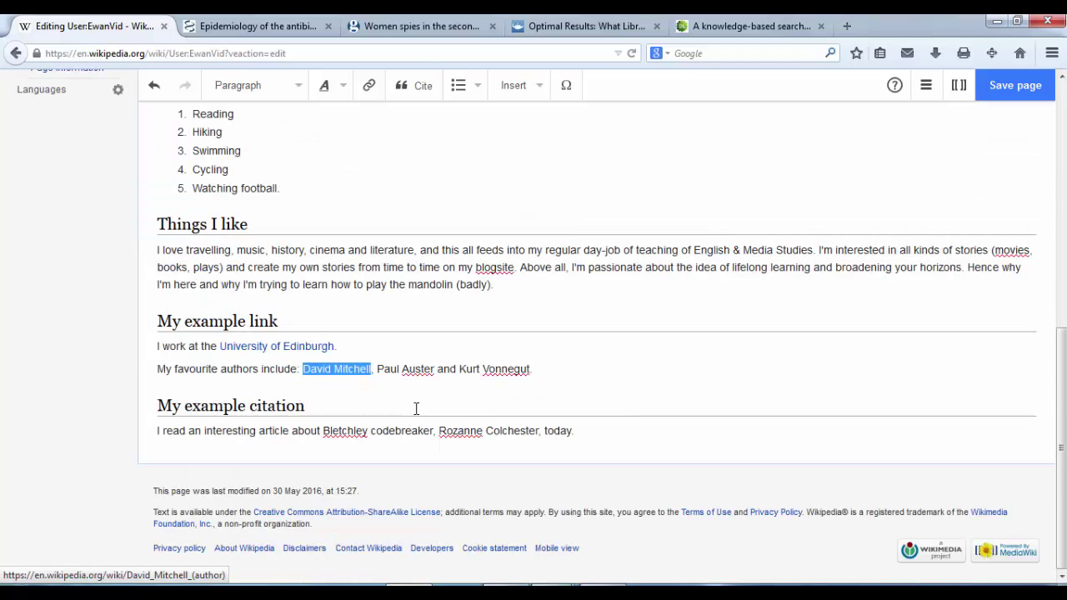
left_click(414, 409)
- Link Paul Auster and Kurt Vonnegut to their author articles
left_click_drag(434, 371, 379, 368)
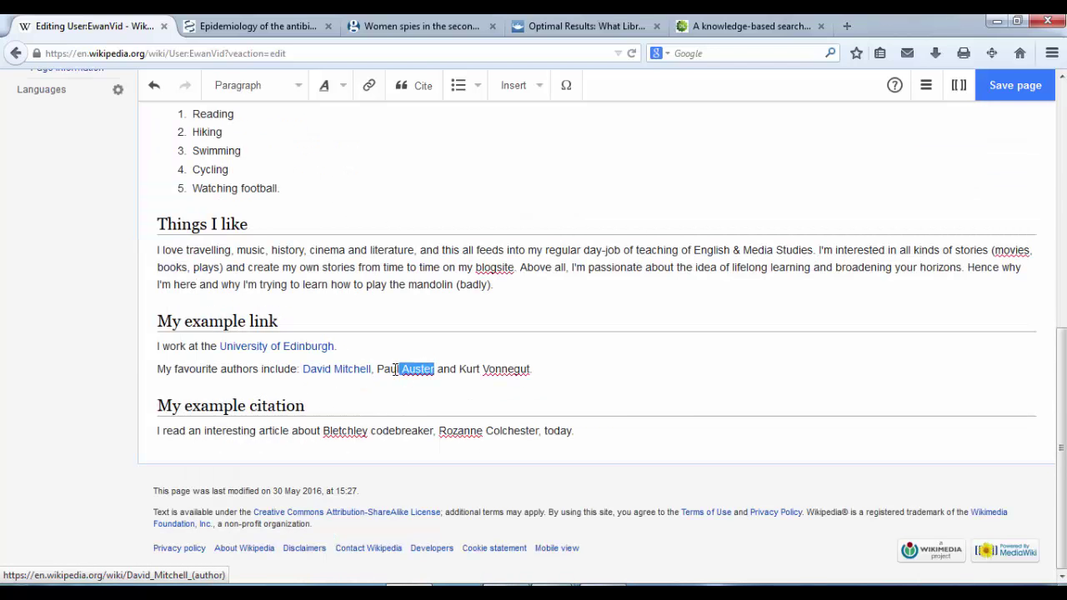
left_click(370, 85)
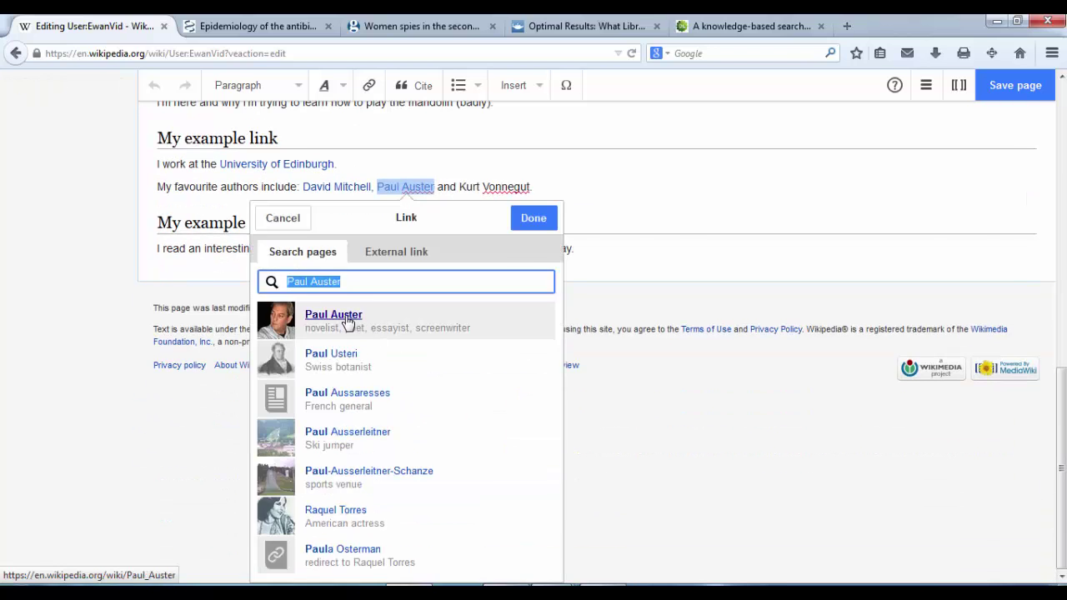
left_click(353, 328)
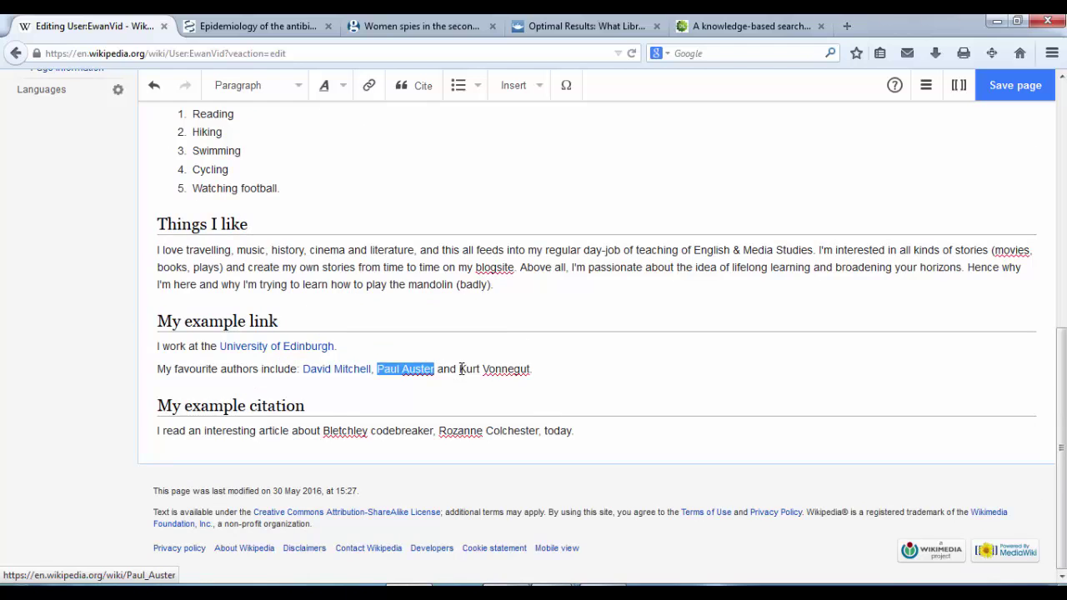
left_click_drag(461, 369, 534, 372)
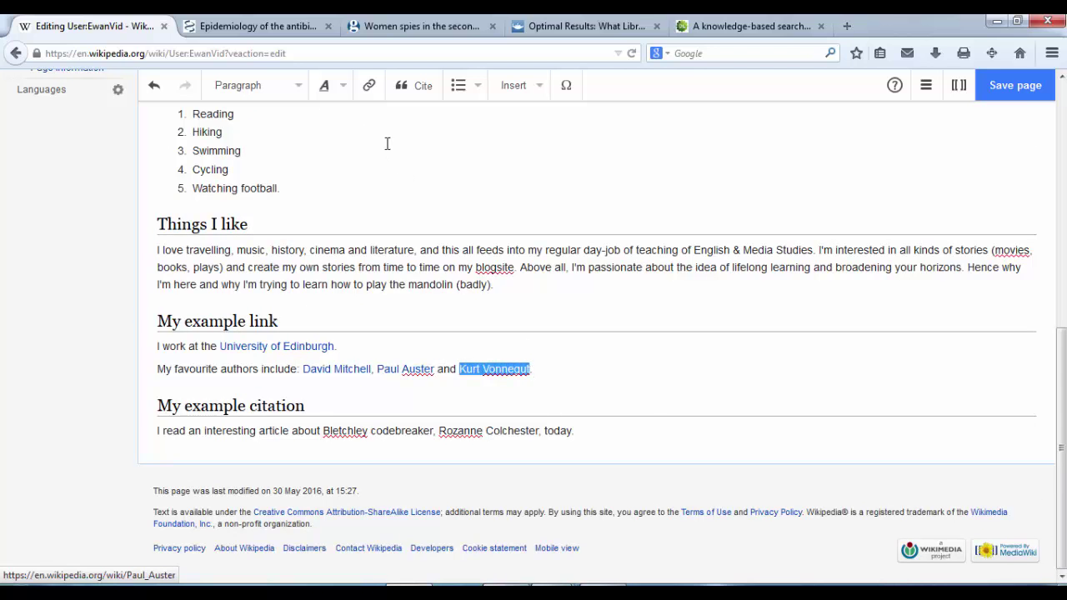
left_click(369, 85)
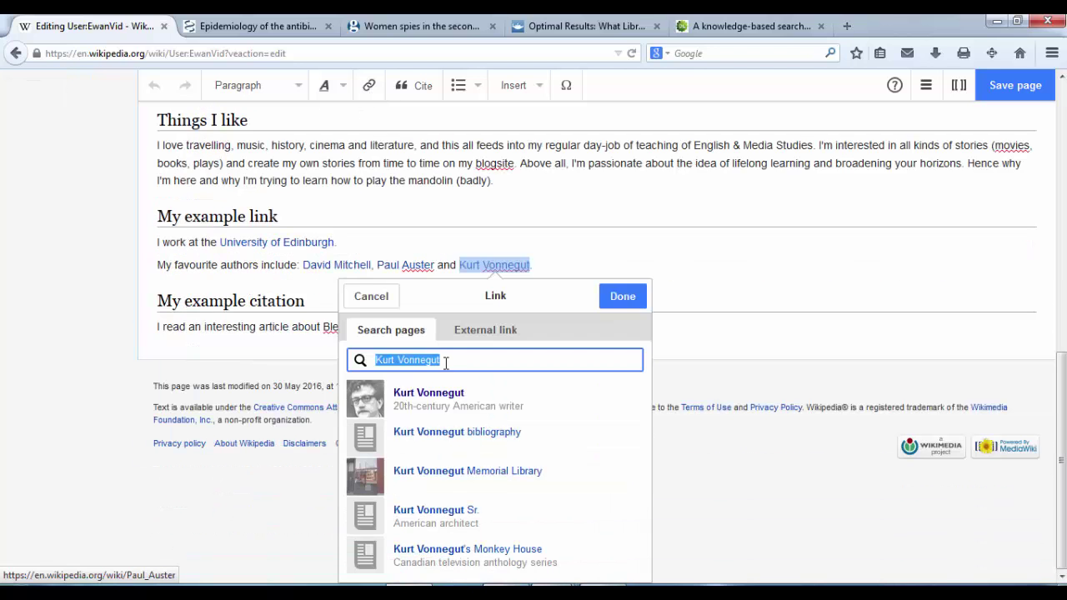
left_click(440, 400)
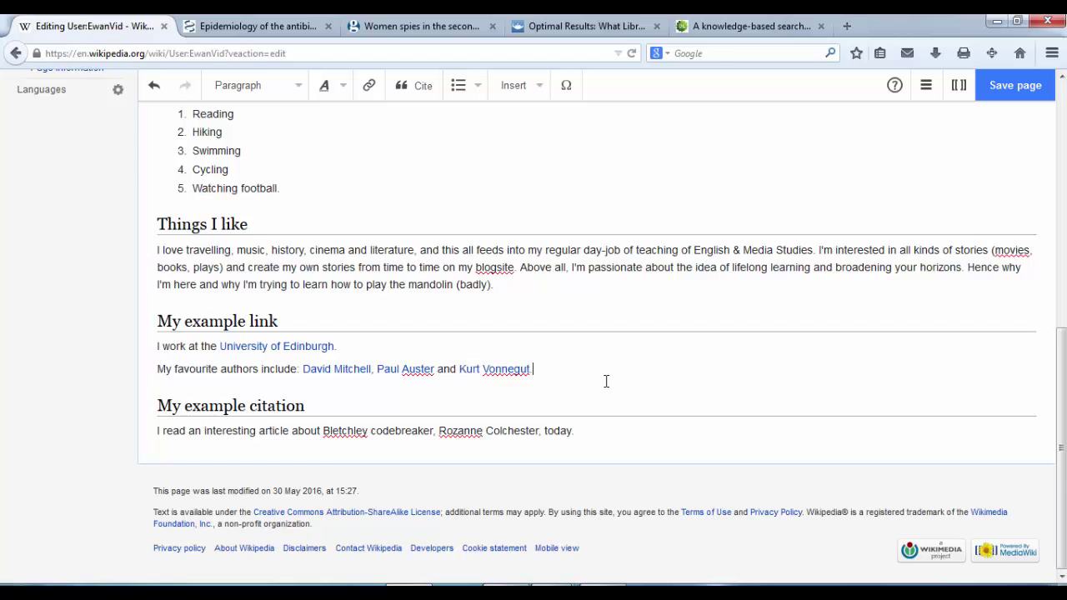
left_click_drag(1061, 461, 1061, 400)
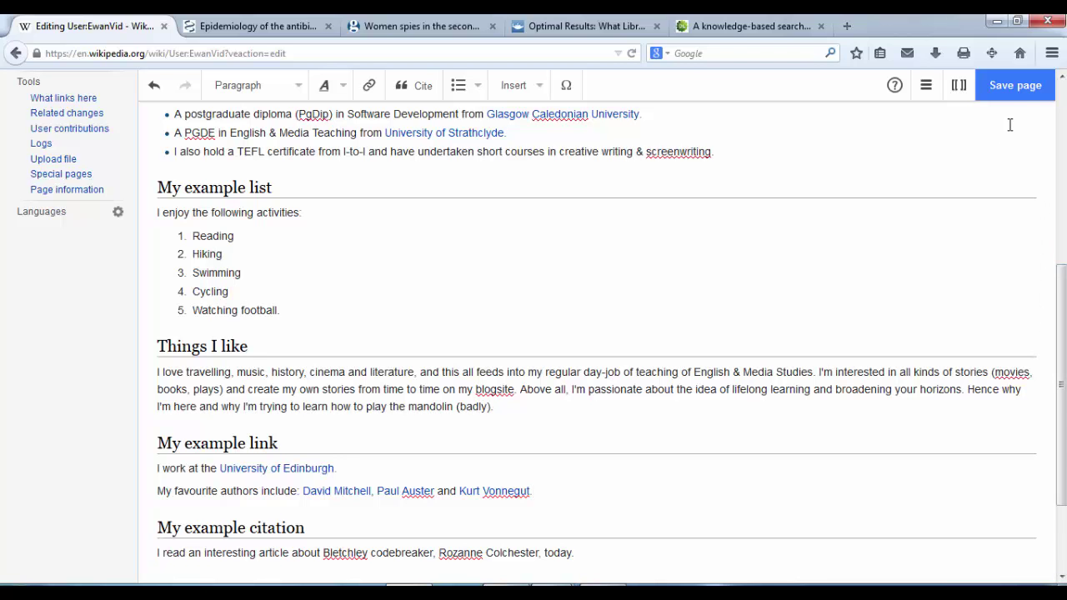
- Save the user page with the edit summary 'Added links'
left_click(996, 90)
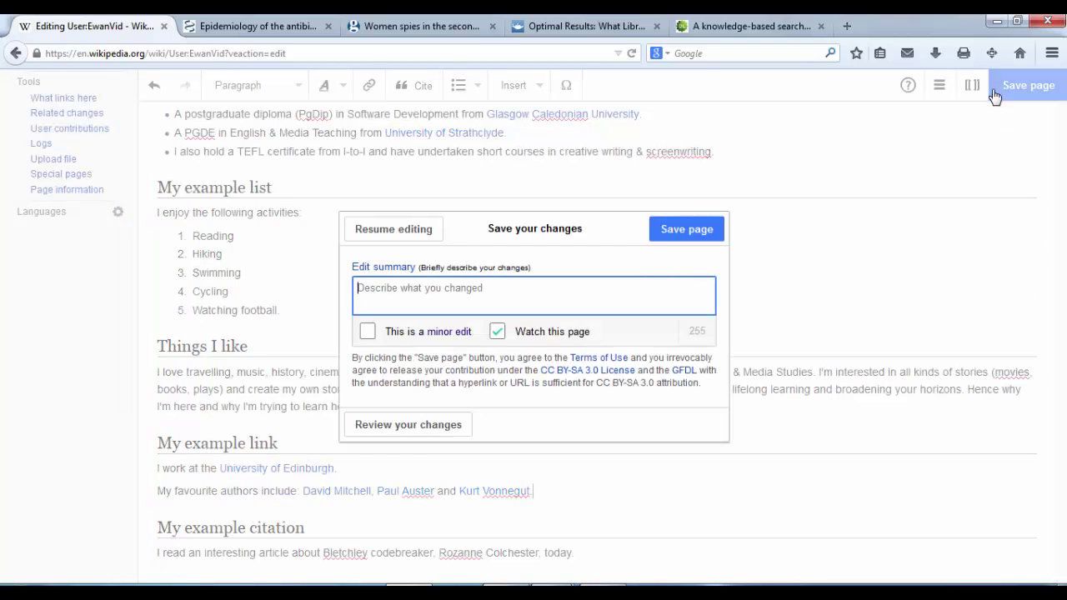
type("Added l")
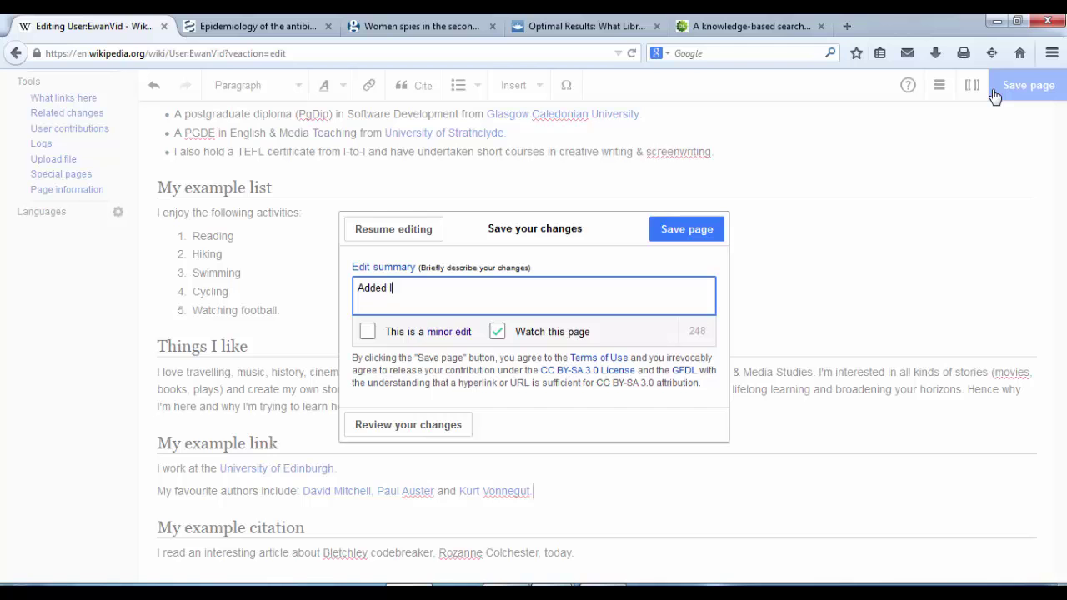
type("inks")
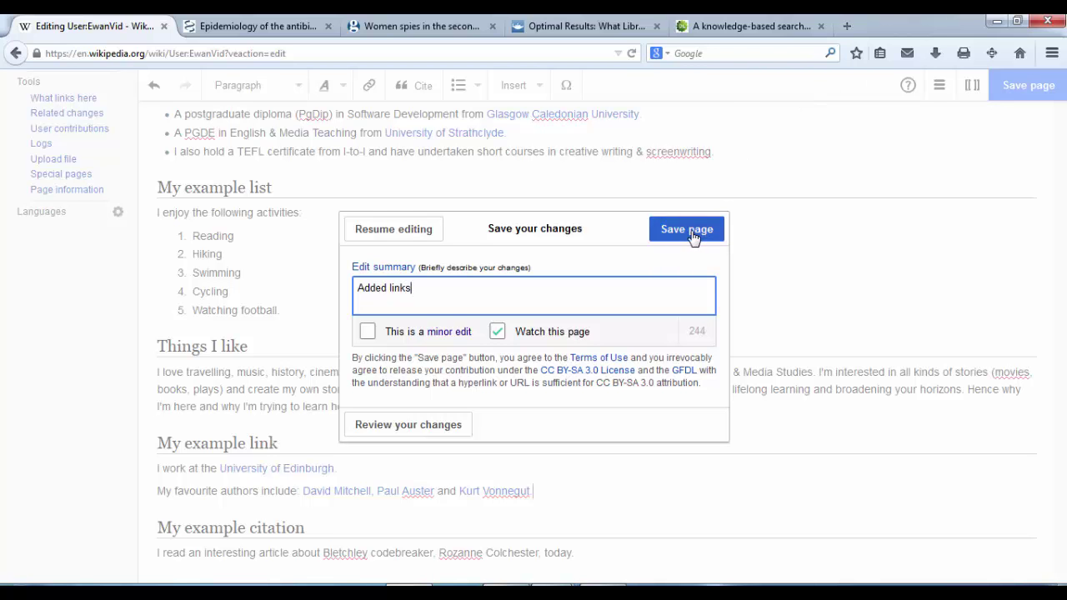
left_click(691, 237)
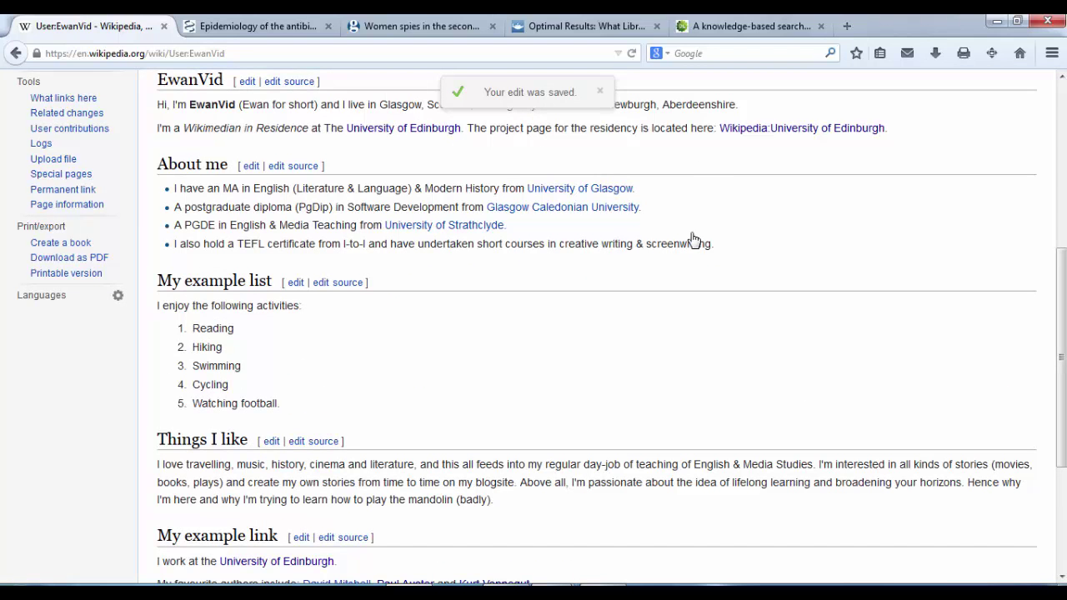
- Scroll through the saved page to check the new university and author links
scroll(1064, 336, "up", 5)
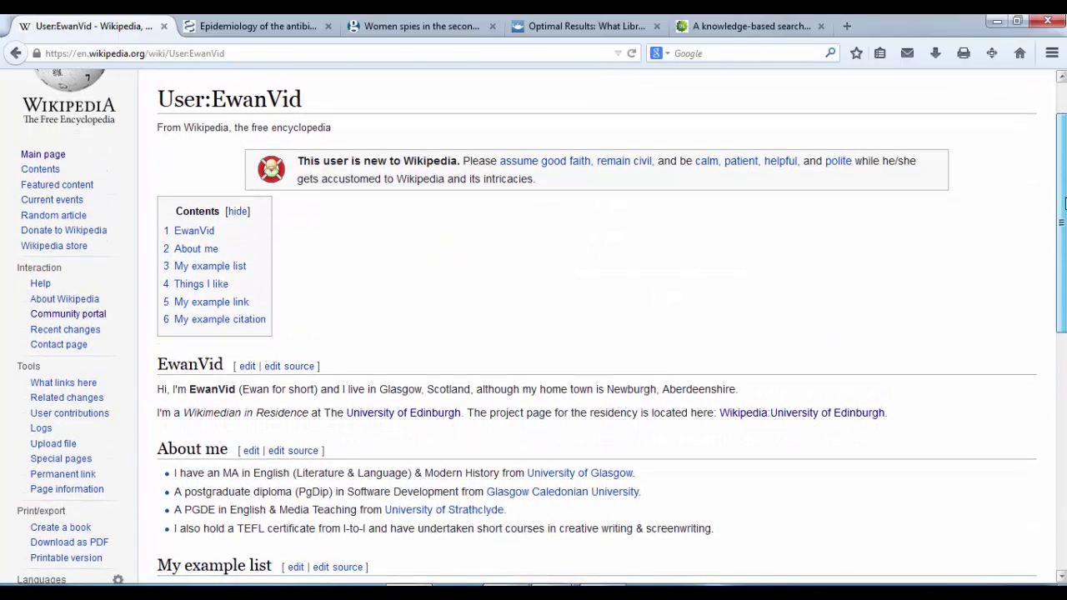
scroll(1065, 207, "down", 2)
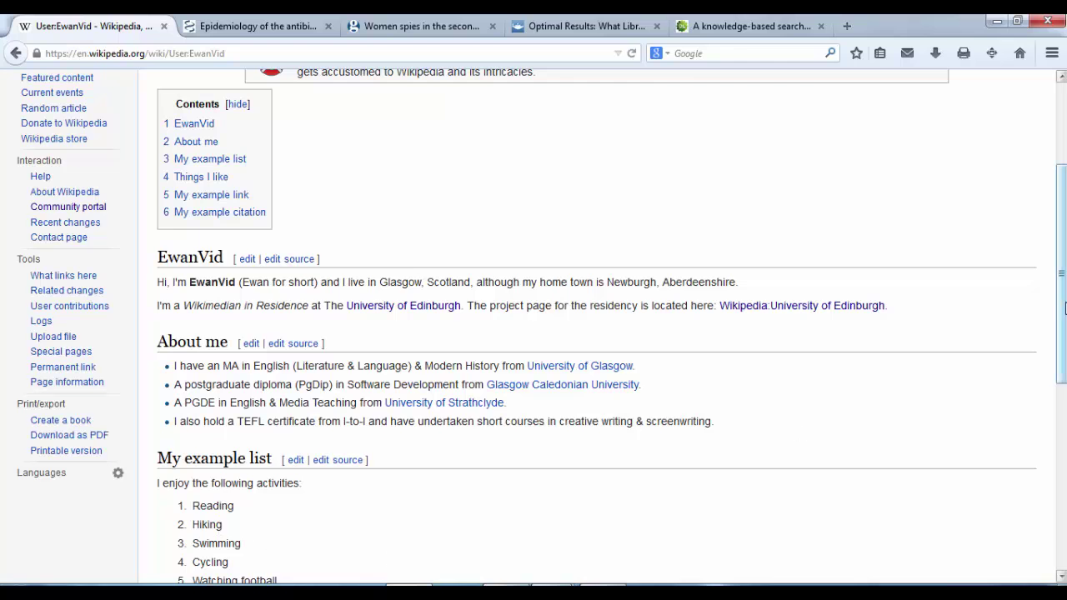
left_click_drag(1063, 308, 1061, 447)
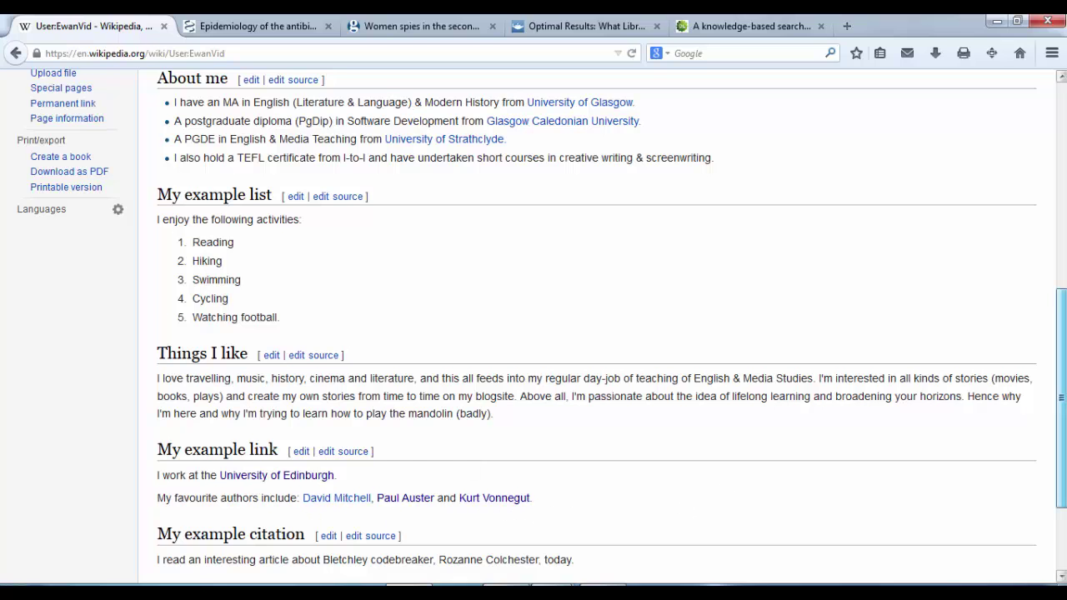
left_click_drag(1061, 399, 1061, 421)
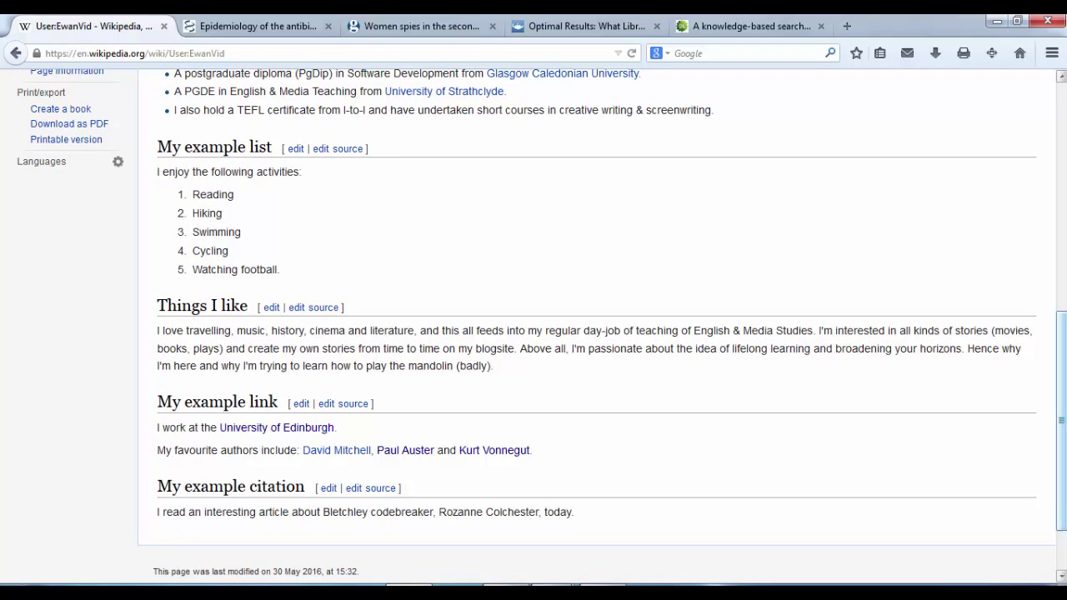